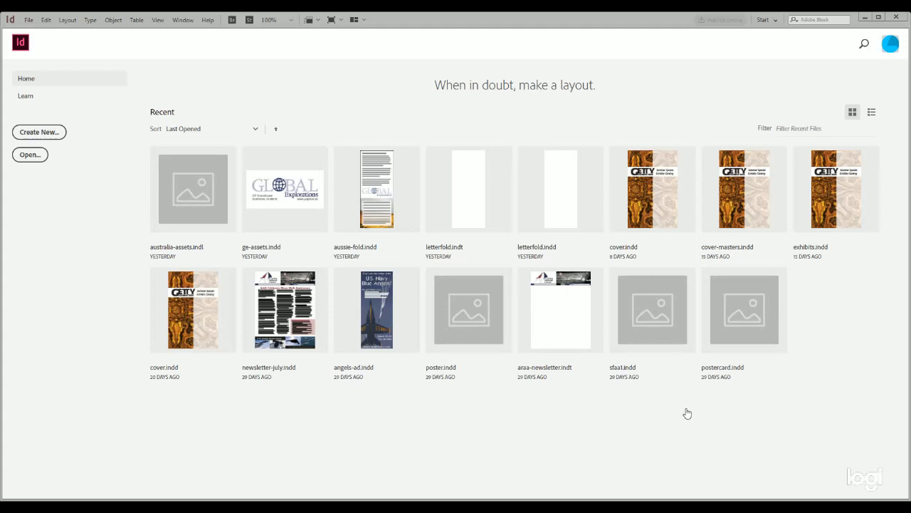
{"action": "left_click", "coordinate": [660, 412]}
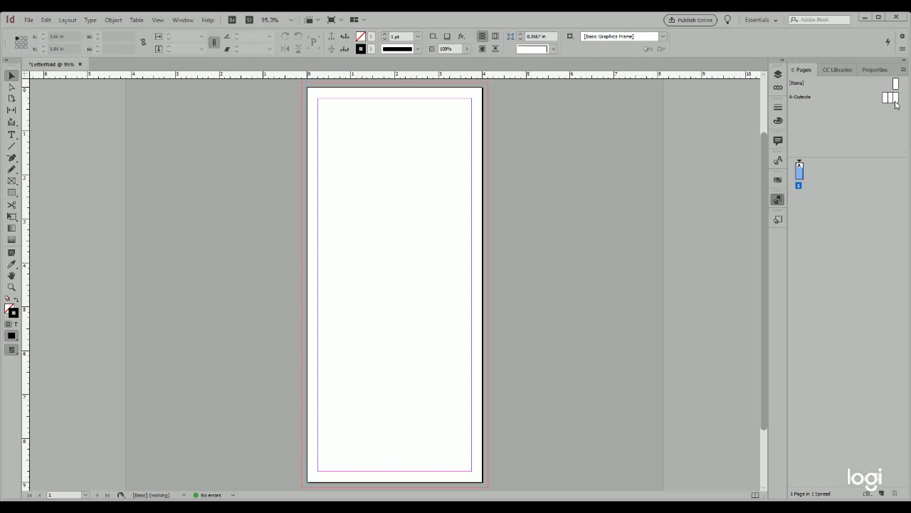
- On the A-Outside master, duplicate the left panel's text frame onto the center panel at X 4.25 in and the right panel at X 8.25 in
{"action": "double_click", "coordinate": [890, 97]}
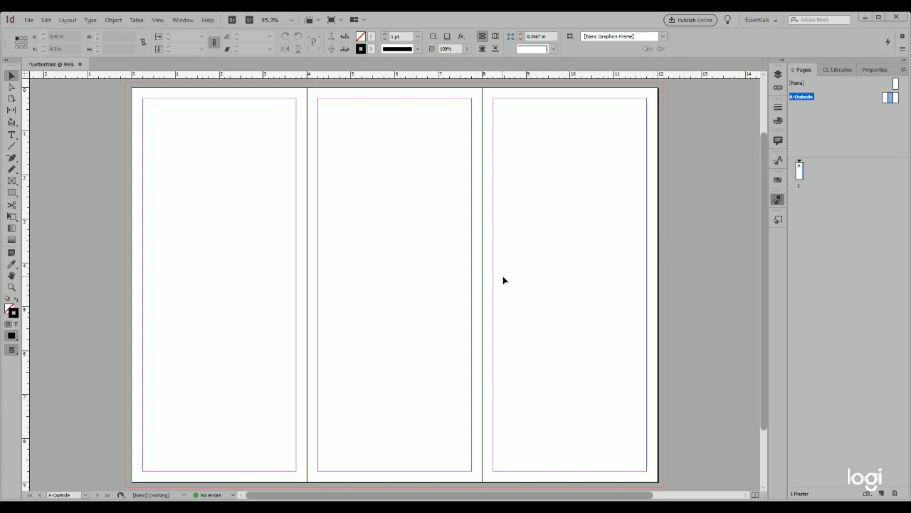
{"action": "left_click", "coordinate": [198, 206]}
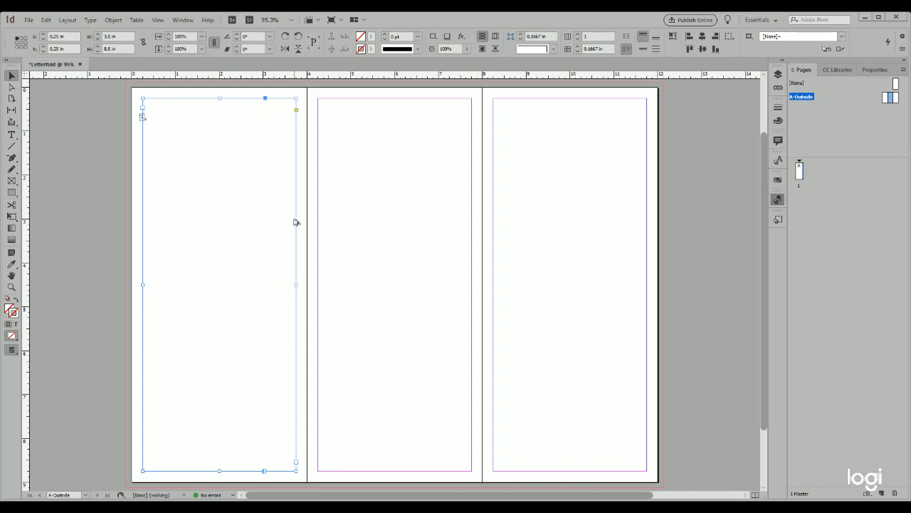
{"action": "left_click_drag", "start_coordinate": [295, 222], "coordinate": [471, 223]}
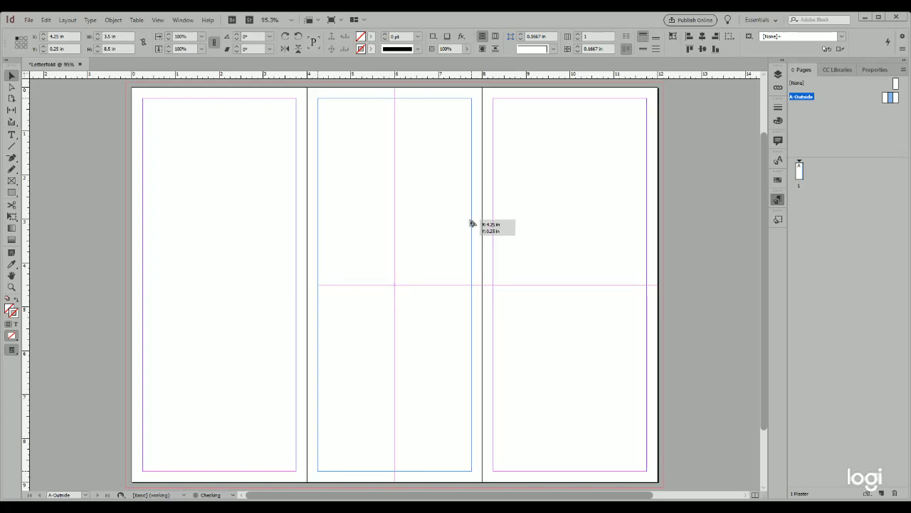
{"action": "left_click_drag", "start_coordinate": [471, 223], "coordinate": [470, 222]}
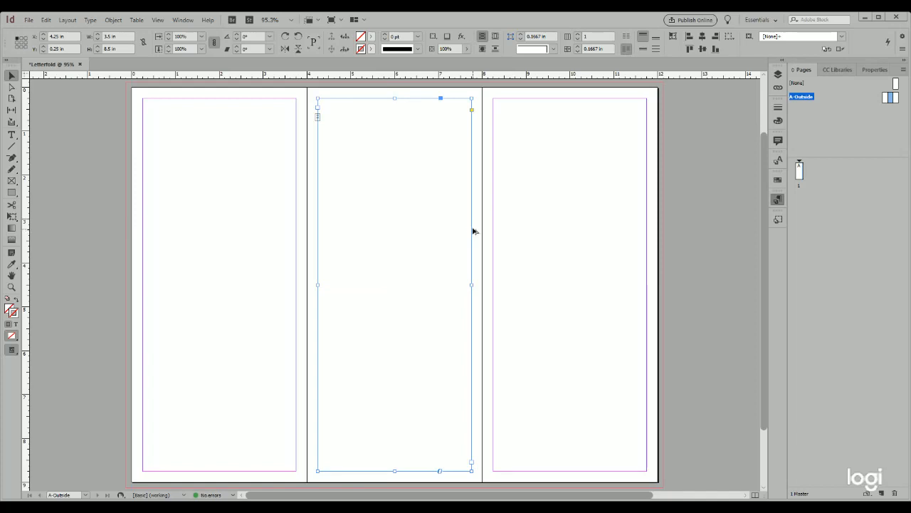
{"action": "left_click_drag", "start_coordinate": [473, 231], "coordinate": [647, 228]}
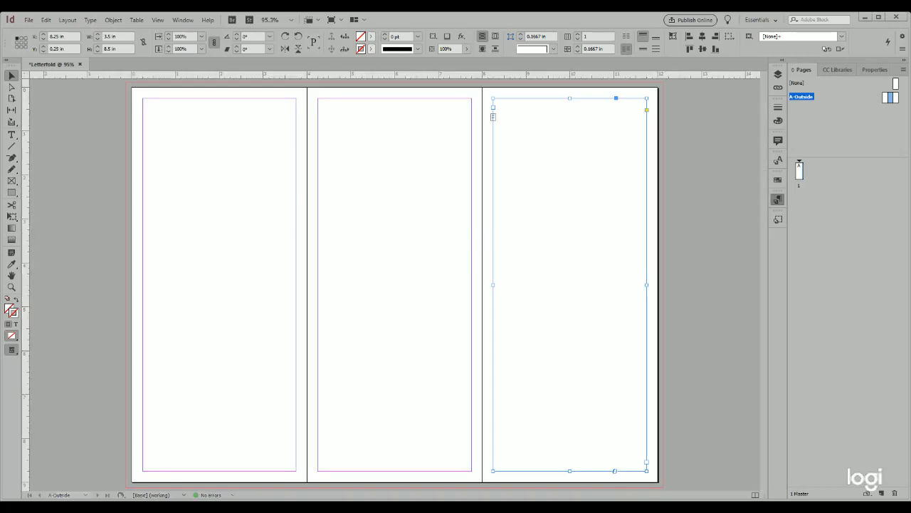
{"action": "left_click", "coordinate": [513, 489]}
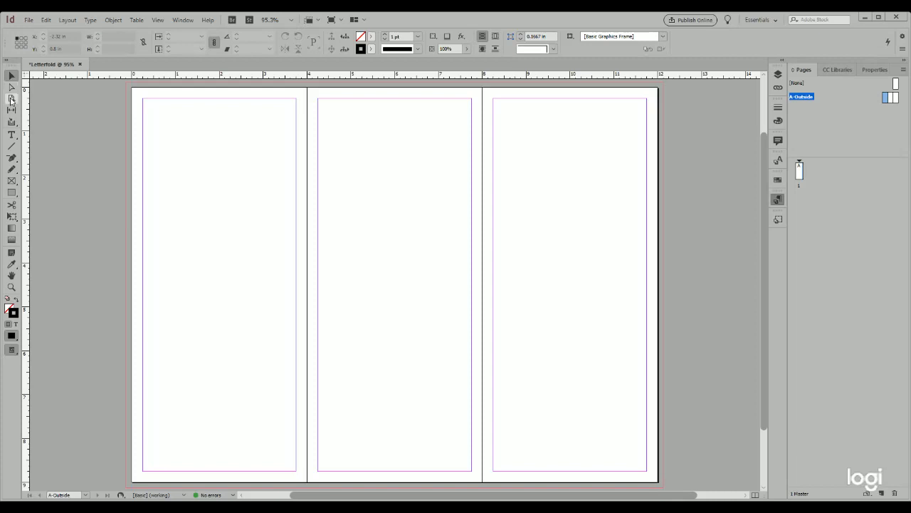
- Reduce the left master panel's width by 0.125 in to 3.875 in, using its right-center reference point, and save the document
{"action": "left_click", "coordinate": [10, 100]}
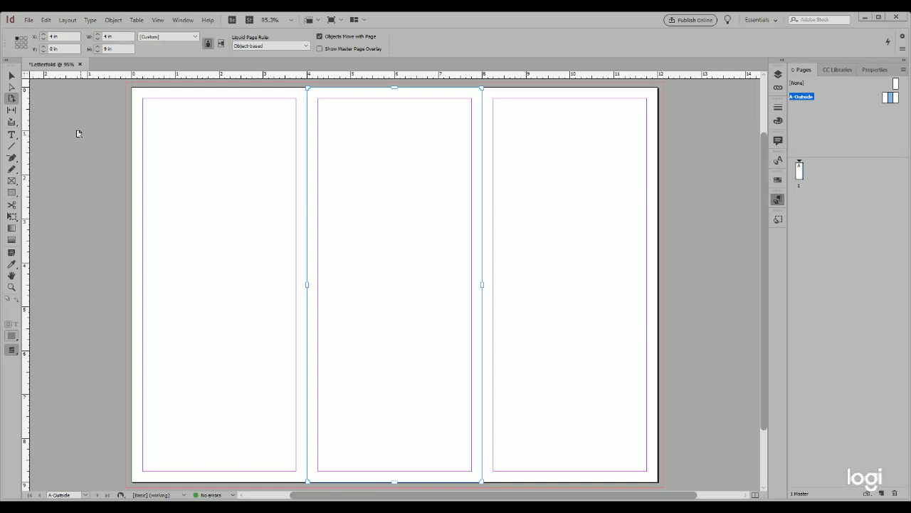
{"action": "left_click", "coordinate": [139, 248]}
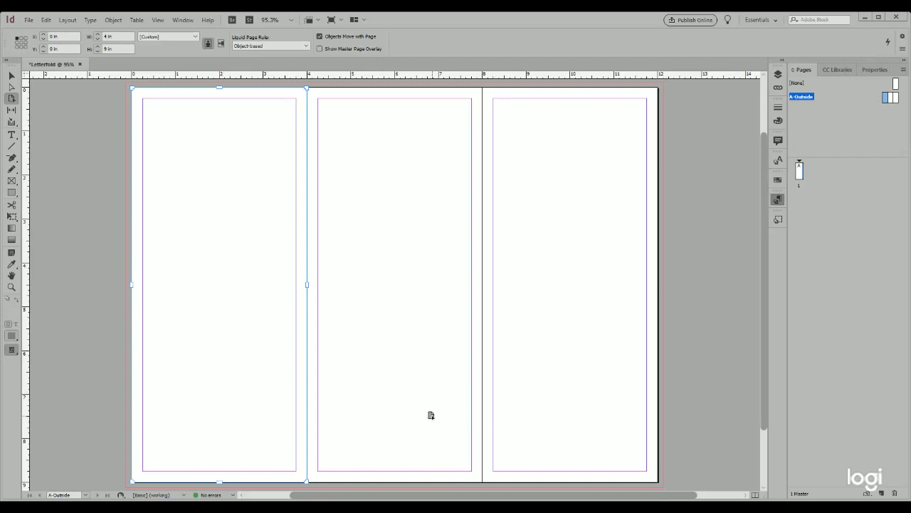
{"action": "left_click", "coordinate": [26, 43]}
{"action": "left_click", "coordinate": [114, 37]}
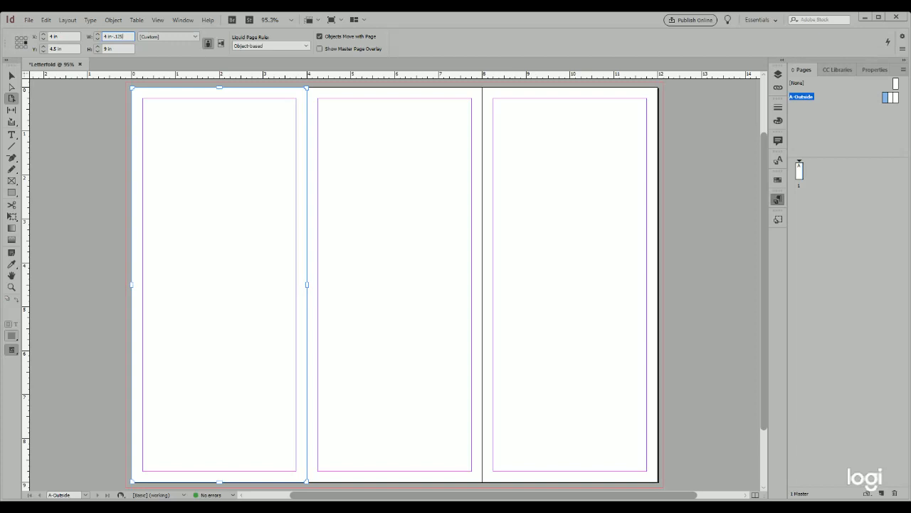
{"action": "key", "text": "Return"}
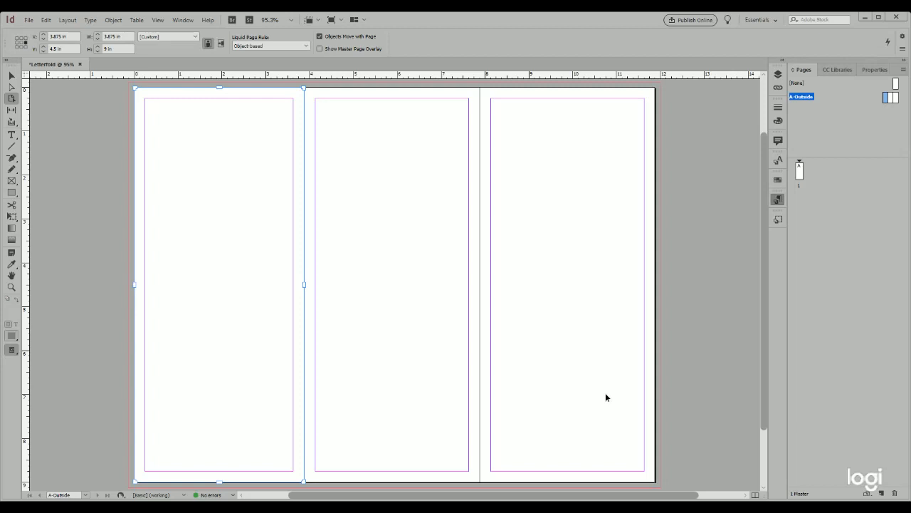
{"action": "key", "text": "ctrl+s"}
- Add a center-aligned text frame about 3.55 in wide in the slug above the left panel, reading "Outside Left Panel -Fold in"
{"action": "left_click_drag", "start_coordinate": [763, 165], "coordinate": [761, 126]}
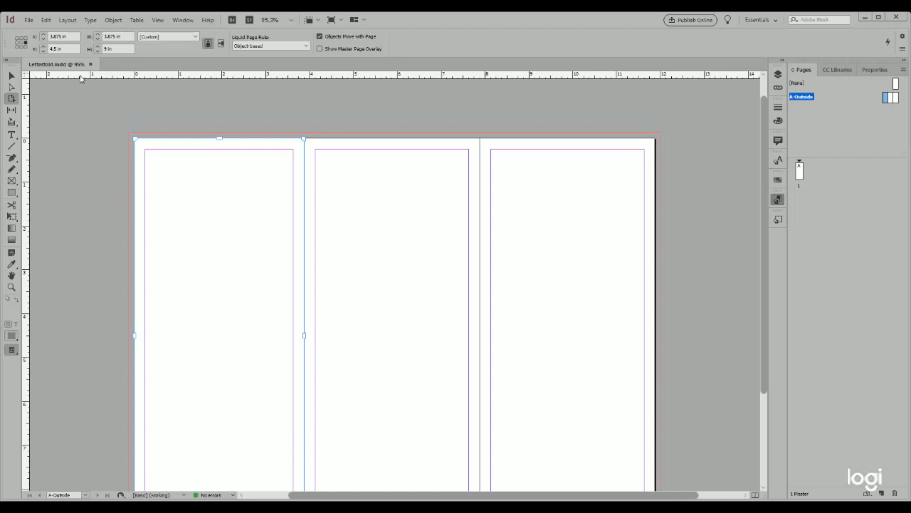
{"action": "left_click", "coordinate": [12, 136]}
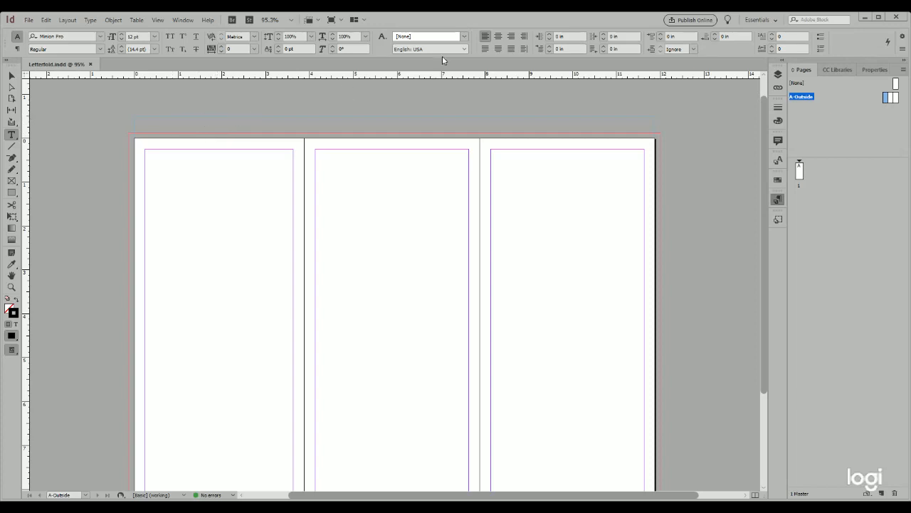
{"action": "key", "text": "ctrl+1"}
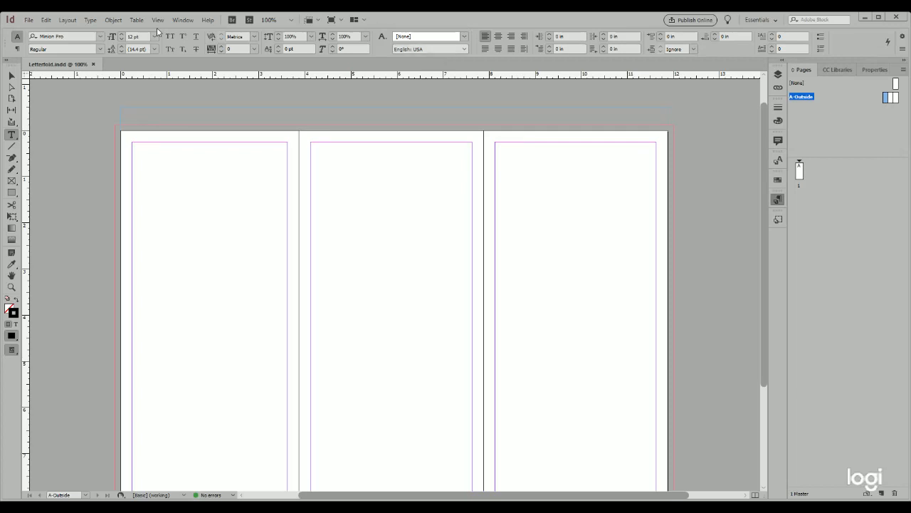
{"action": "left_click_drag", "start_coordinate": [128, 113], "coordinate": [290, 119]}
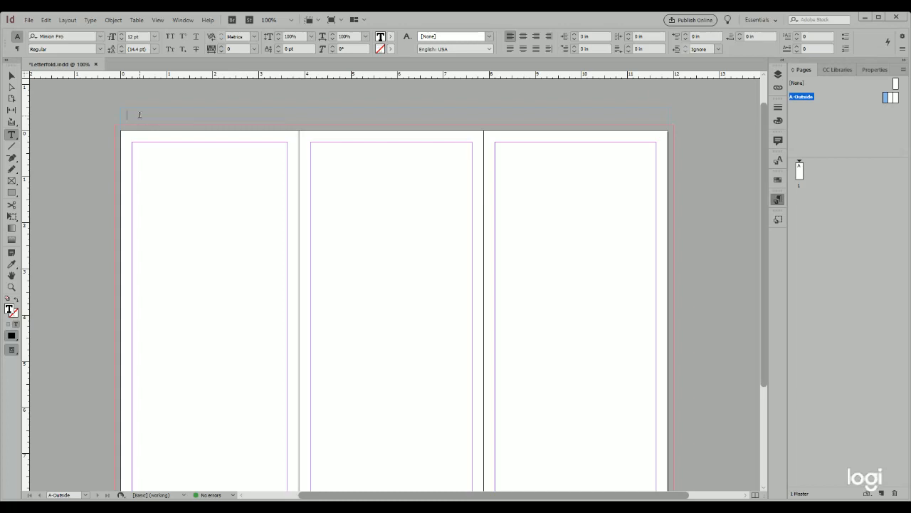
{"action": "type", "text": "Outside Left Panel -Fold in"}
{"action": "left_click_drag", "start_coordinate": [211, 114], "coordinate": [128, 114]}
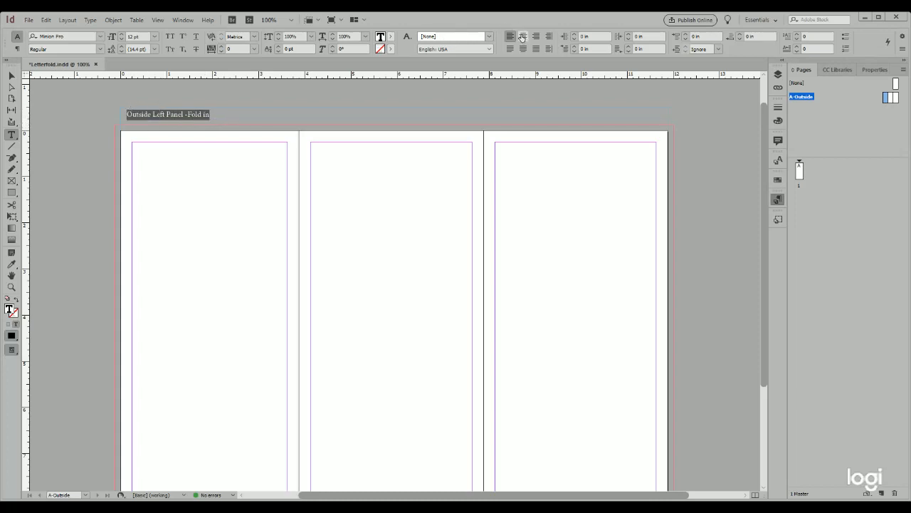
{"action": "left_click", "coordinate": [524, 38]}
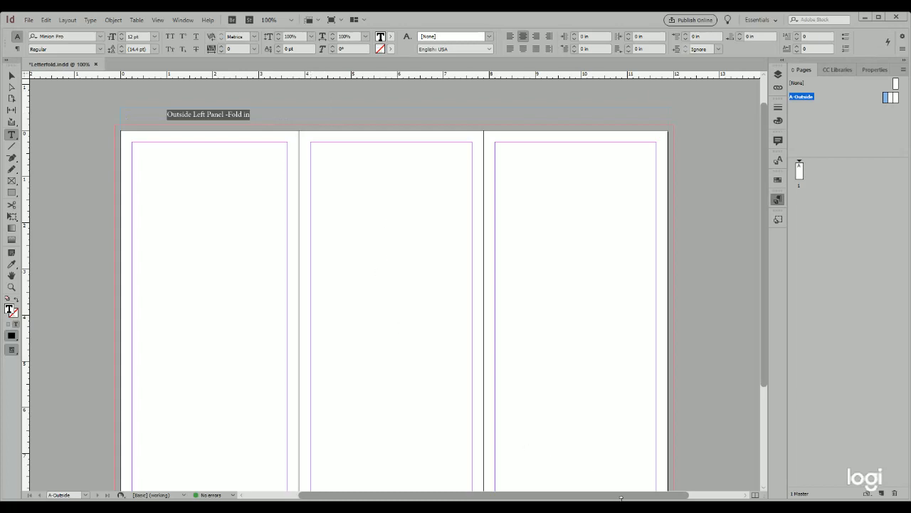
{"action": "left_click", "coordinate": [596, 505]}
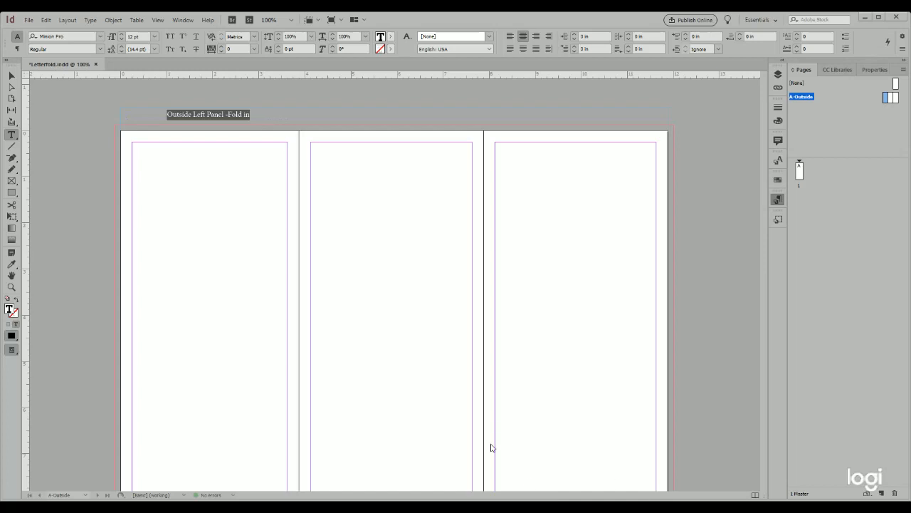
{"action": "left_click", "coordinate": [495, 338]}
{"action": "left_click", "coordinate": [857, 18]}
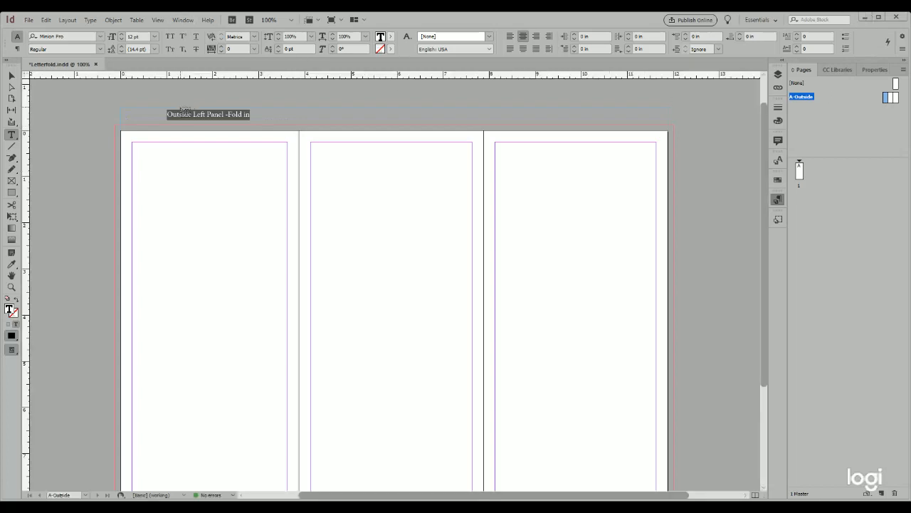
- Duplicate the left panel's slug label above the center panel and again above the right panel
{"action": "key", "text": "Escape"}
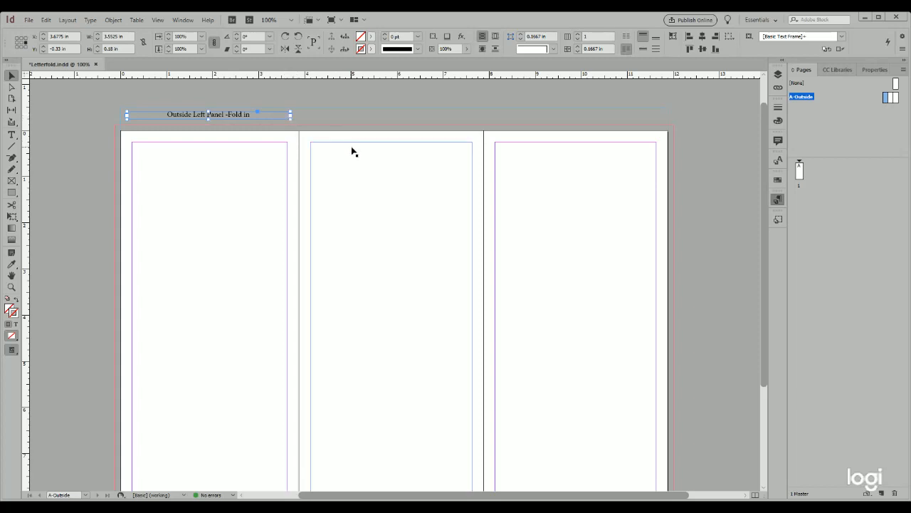
{"action": "key", "text": "ctrl+equal"}
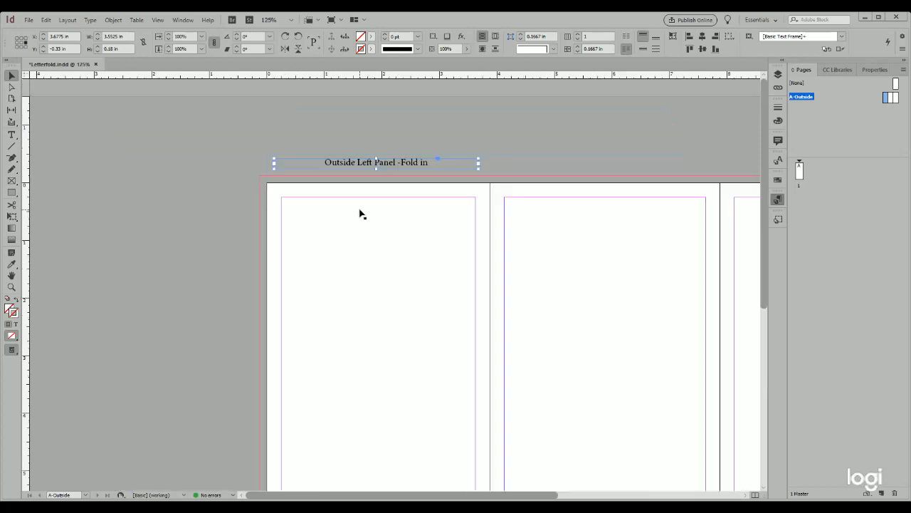
{"action": "key", "text": "ctrl+equal"}
{"action": "key", "text": "space"}
{"action": "left_click_drag", "start_coordinate": [411, 264], "coordinate": [161, 262]}
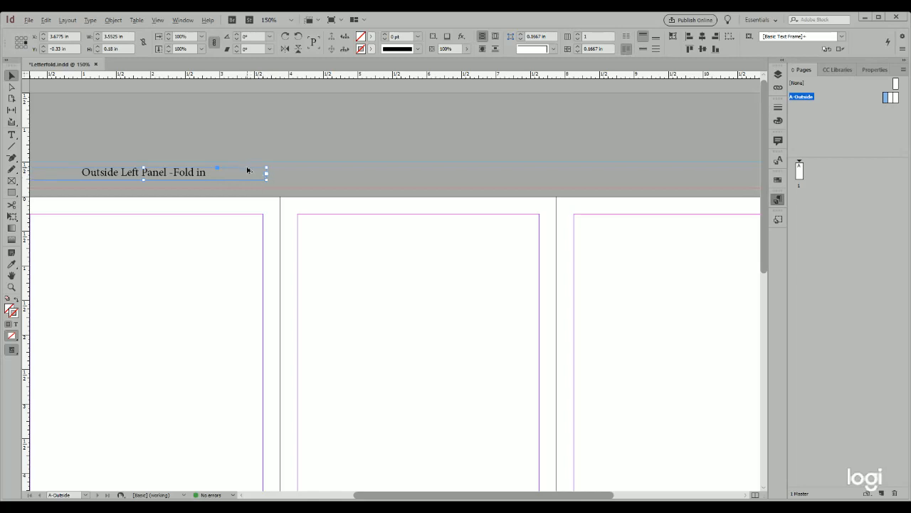
{"action": "left_click_drag", "start_coordinate": [249, 171], "coordinate": [519, 173]}
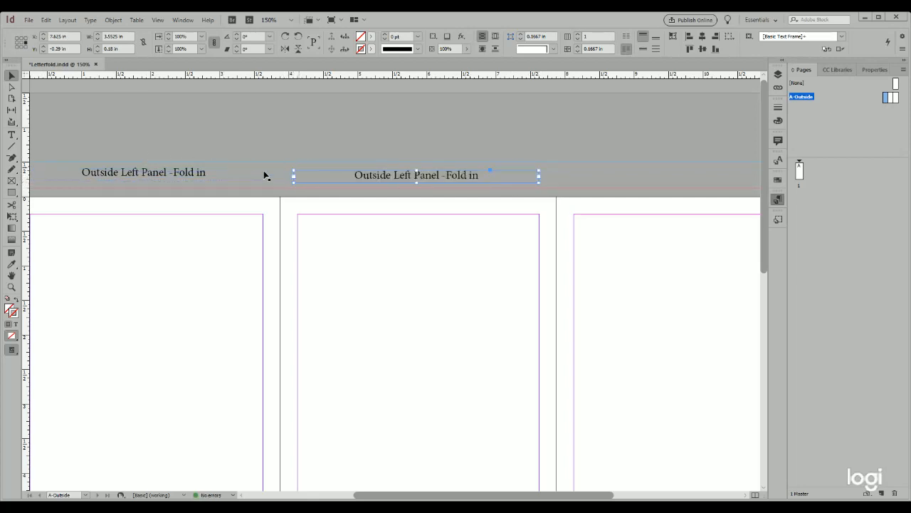
{"action": "left_click_drag", "start_coordinate": [451, 256], "coordinate": [205, 266]}
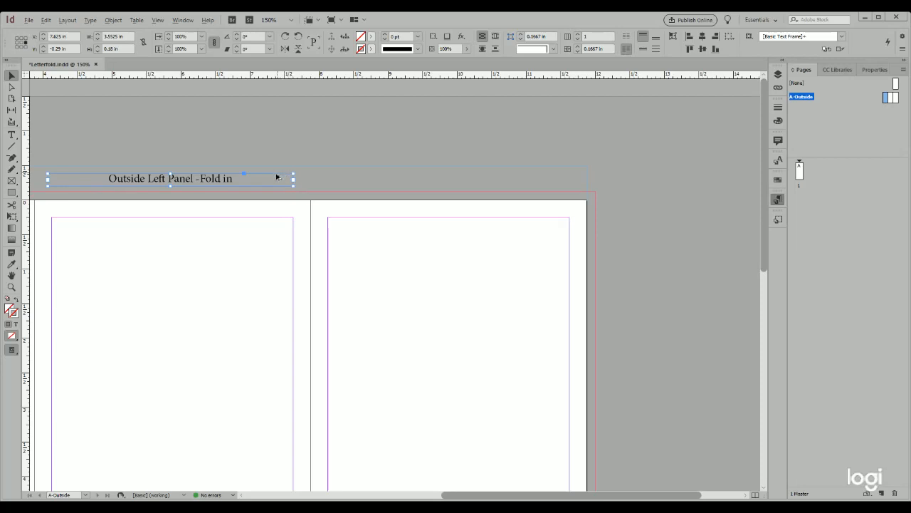
{"action": "left_click_drag", "start_coordinate": [276, 177], "coordinate": [546, 176]}
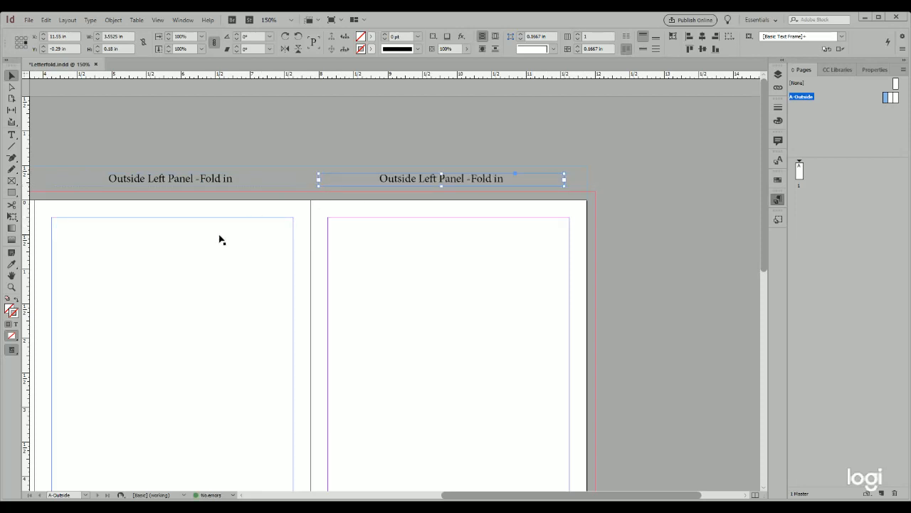
- Replace "Left" with "Center" in the slug label above the center panel
{"action": "scroll", "coordinate": [246, 260], "scroll_direction": "left", "scroll_amount": 4}
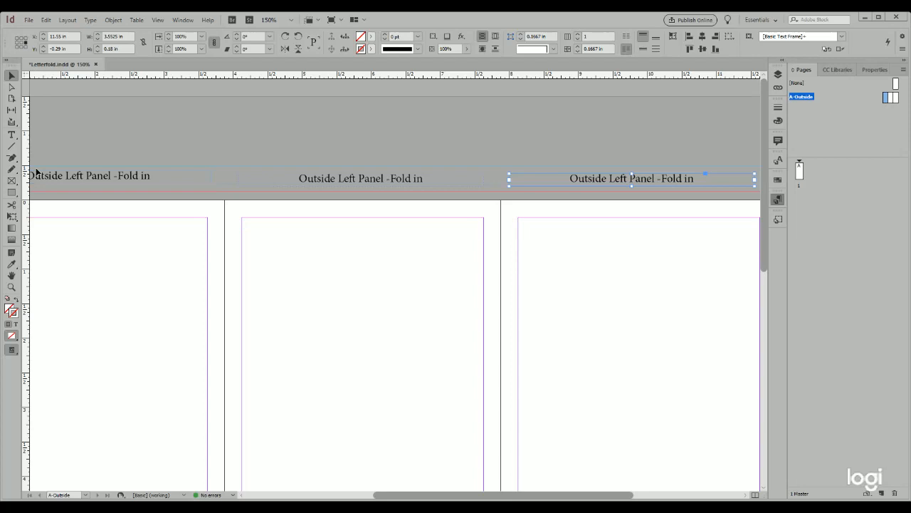
{"action": "left_click", "coordinate": [11, 135]}
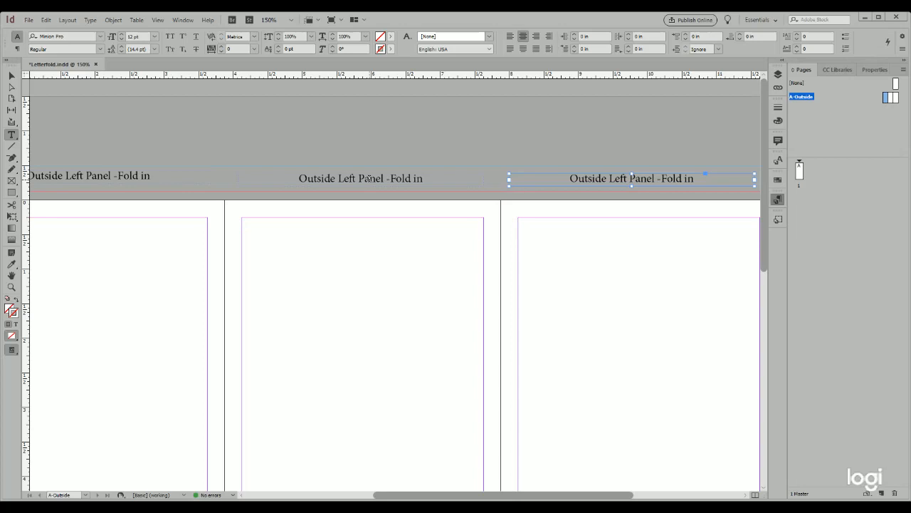
{"action": "left_click_drag", "start_coordinate": [358, 178], "coordinate": [339, 176]}
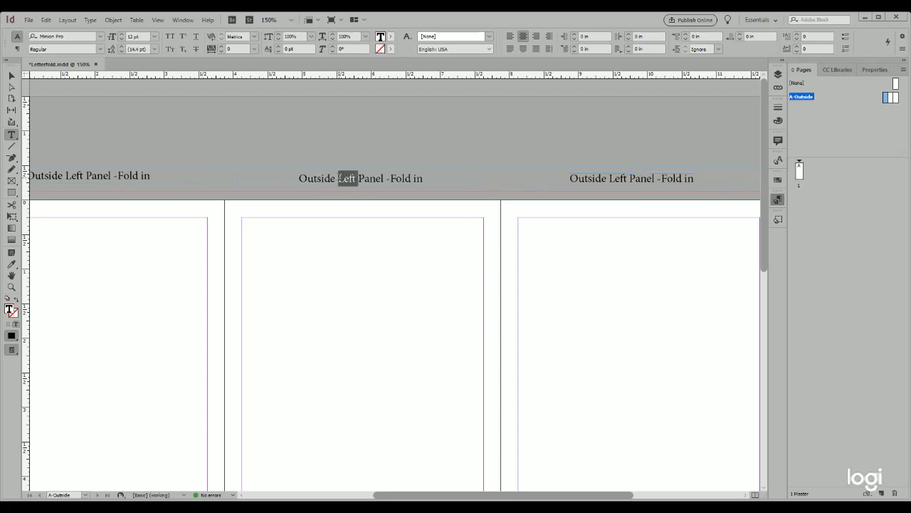
{"action": "type", "text": "Cen"}
{"action": "key", "text": "BackSpace"}
{"action": "type", "text": "nter"}
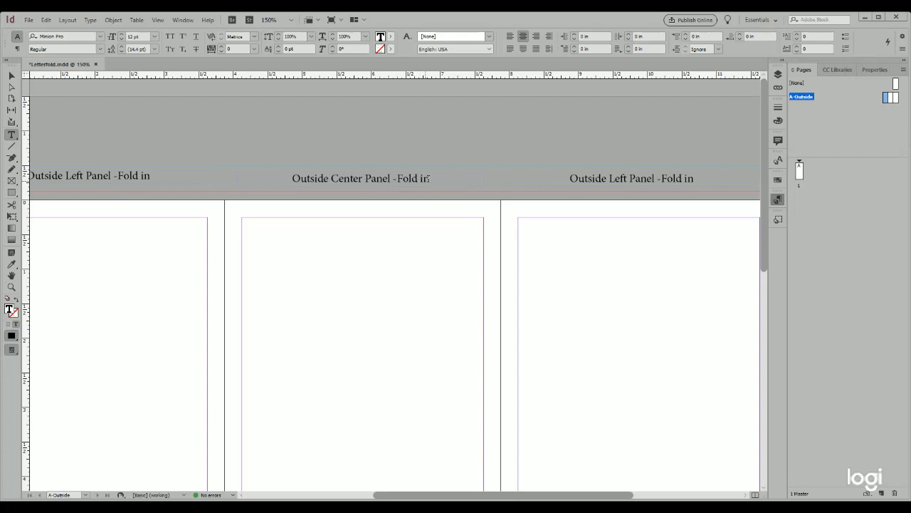
- Replace "Fold in" with "Mailing Area" in the center panel's slug label
{"action": "left_click_drag", "start_coordinate": [430, 179], "coordinate": [399, 178]}
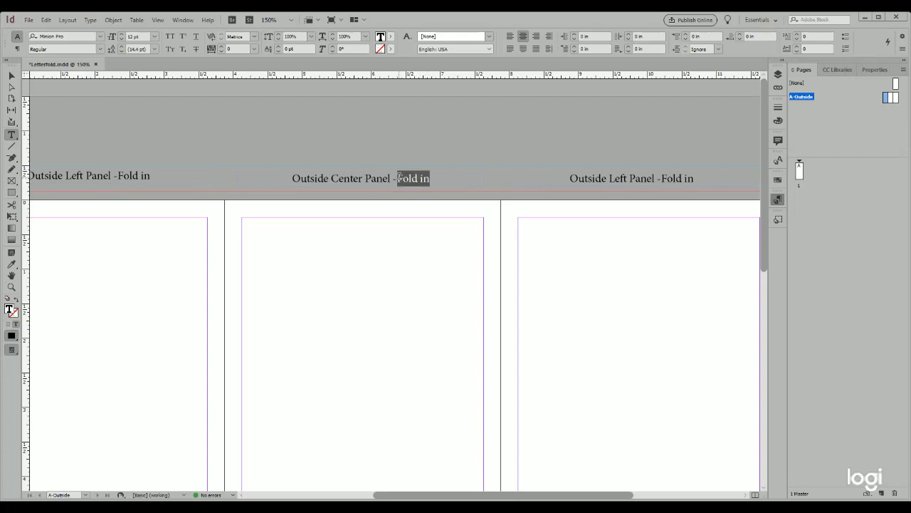
{"action": "type", "text": "Maili"}
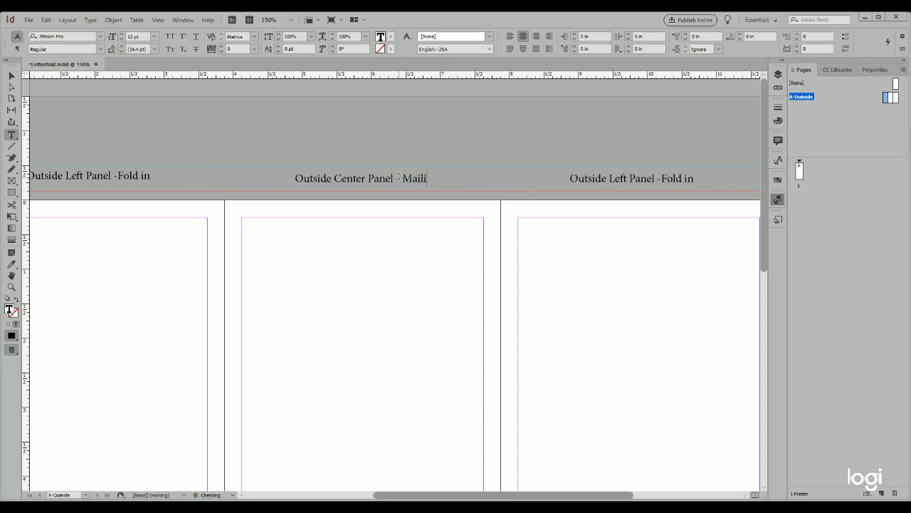
{"action": "type", "text": "ng area"}
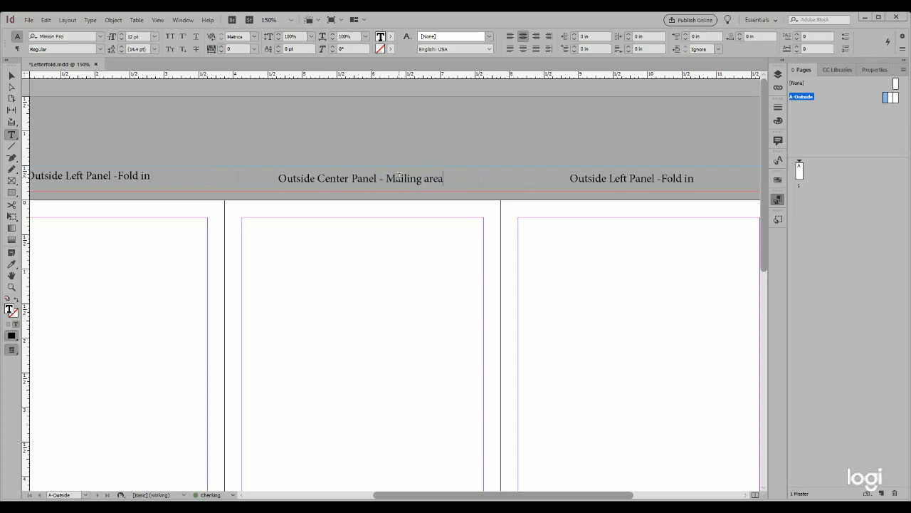
{"action": "left_click_drag", "start_coordinate": [429, 180], "coordinate": [426, 180]}
{"action": "type", "text": "A"}
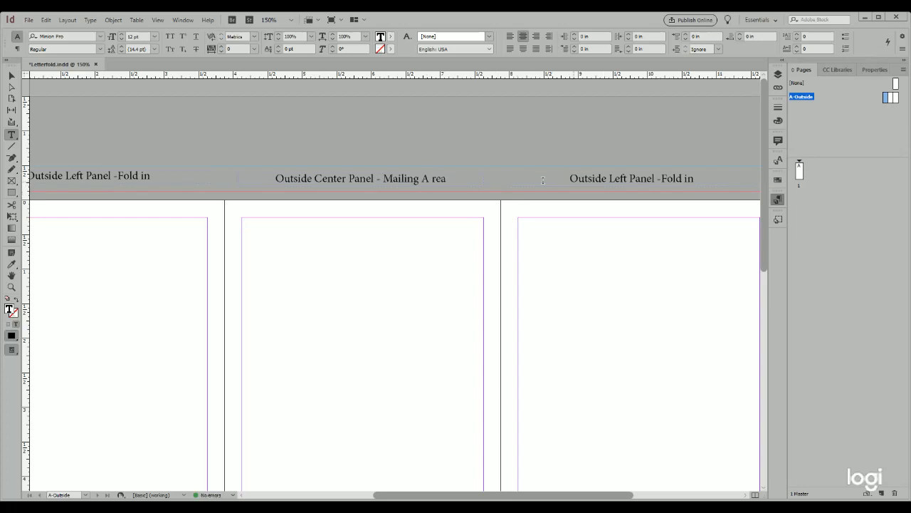
{"action": "key", "text": "BackSpace"}
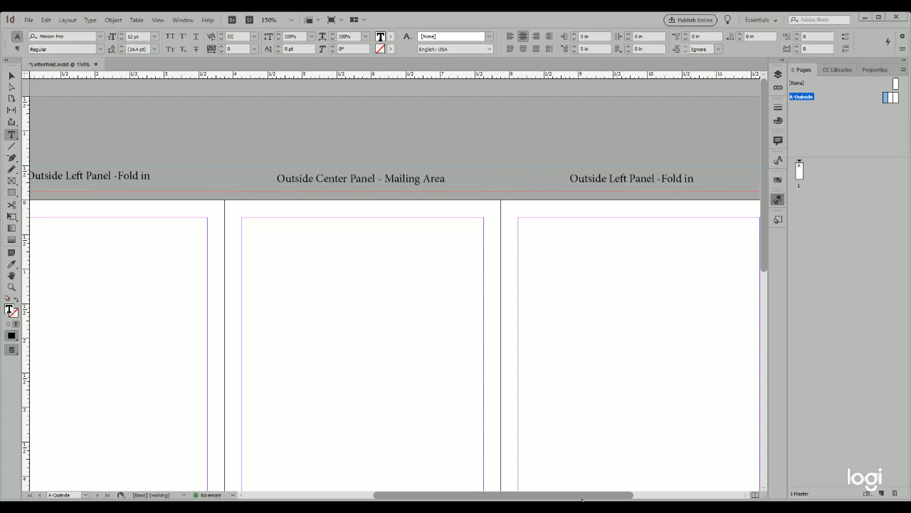
- Change the slug label above the right panel to read "Outside Right Panel -Front"
{"action": "left_click_drag", "start_coordinate": [614, 498], "coordinate": [652, 498]}
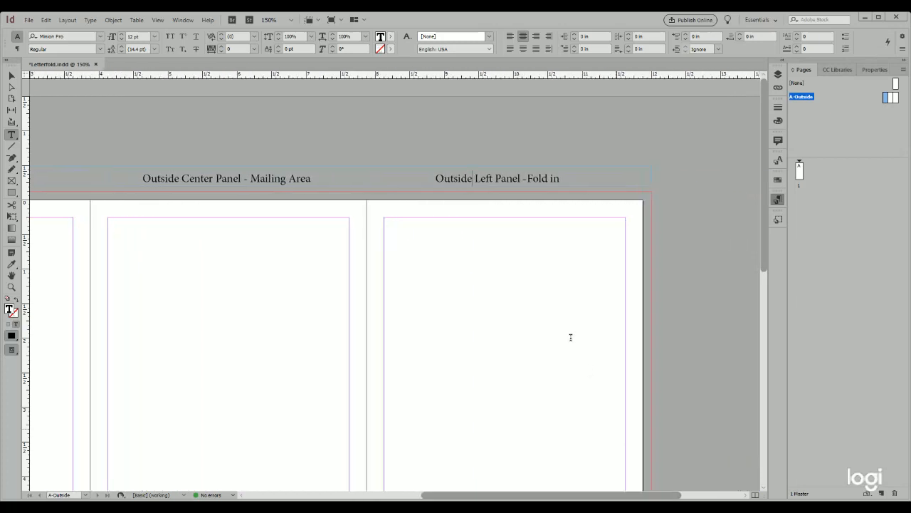
{"action": "left_click_drag", "start_coordinate": [493, 178], "coordinate": [476, 178]}
{"action": "type", "text": "R"}
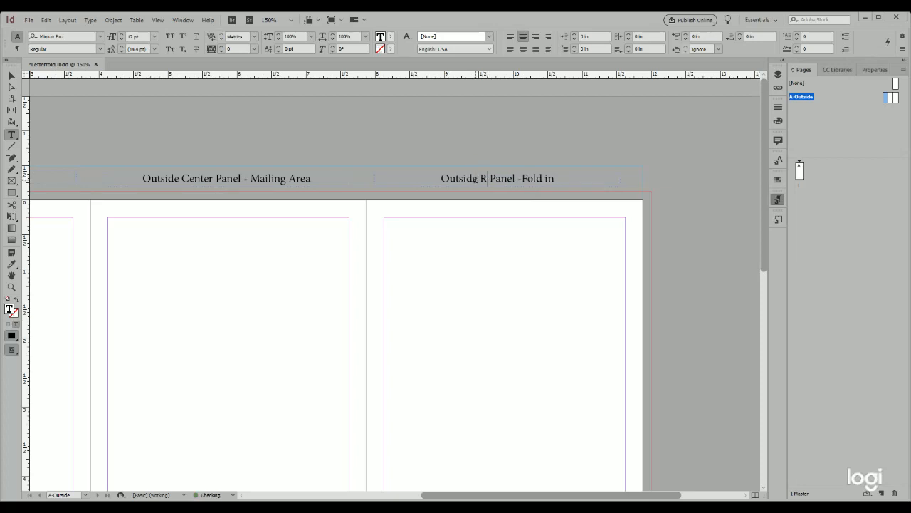
{"action": "type", "text": "ight"}
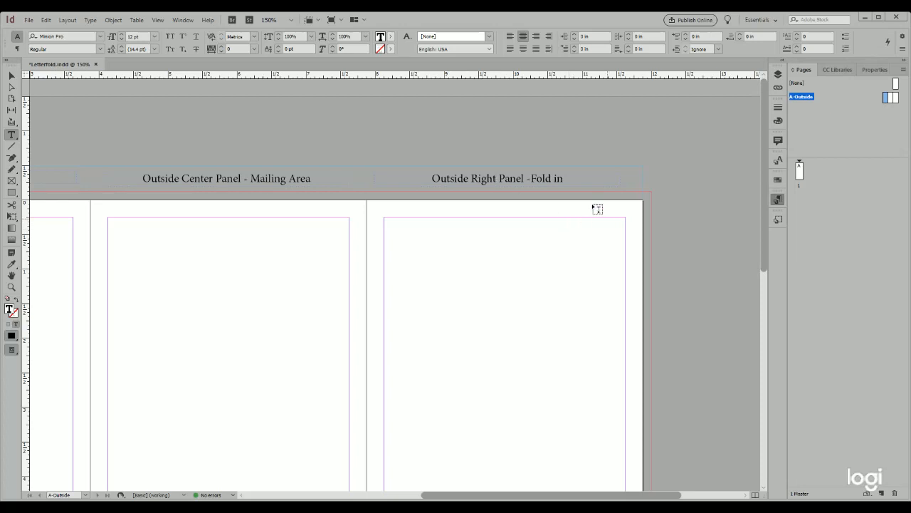
{"action": "left_click_drag", "start_coordinate": [564, 178], "coordinate": [539, 181]}
{"action": "type", "text": "ront"}
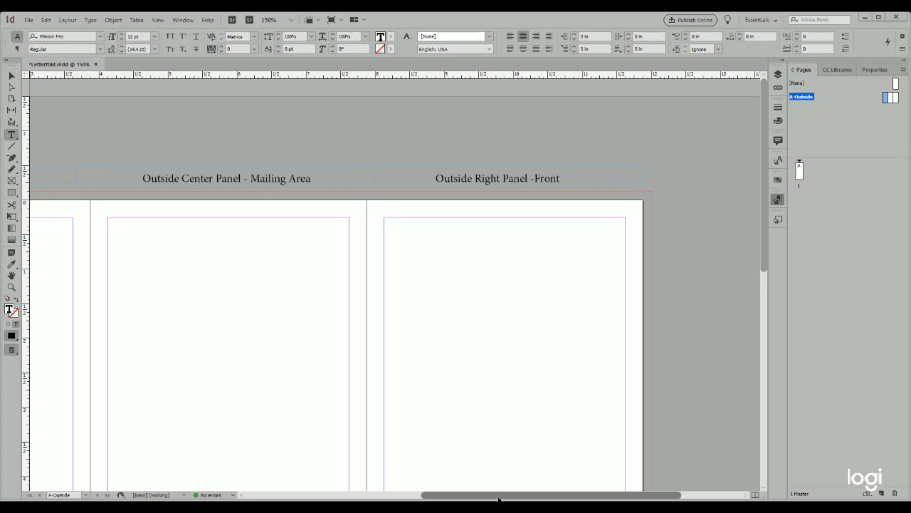
- Draw a vertical black 1 pt fold mark 0.5 in long in the top slug, rising from the fold between the left and center panels
{"action": "left_click_drag", "start_coordinate": [498, 495], "coordinate": [448, 487]}
{"action": "scroll", "coordinate": [448, 486], "scroll_direction": "left", "scroll_amount": 8}
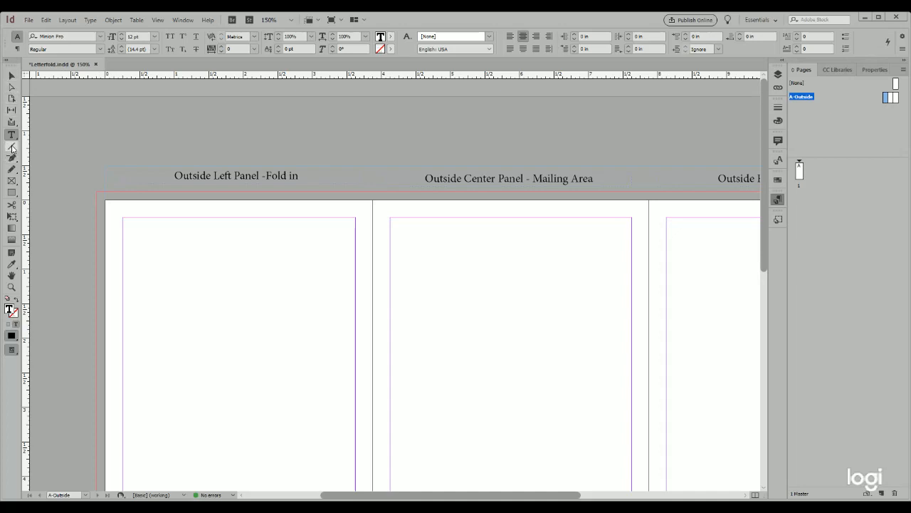
{"action": "key", "text": "Escape"}
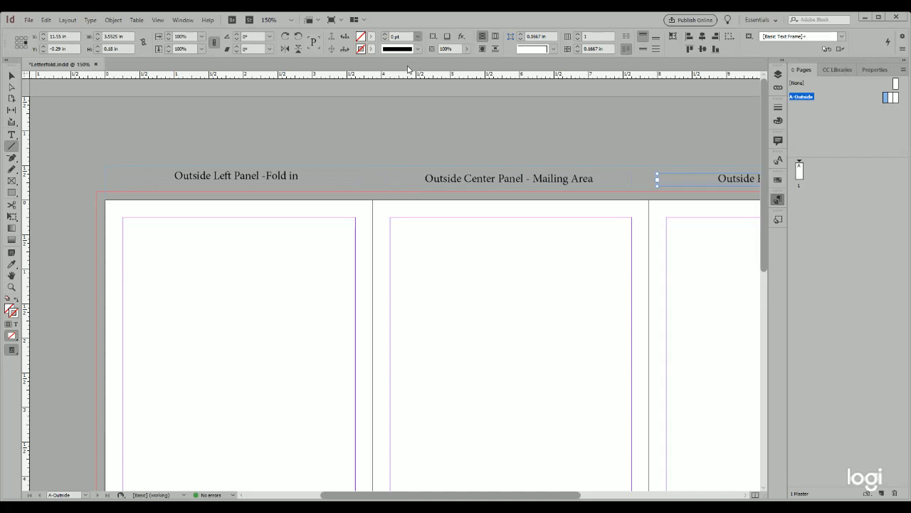
{"action": "key", "text": "d"}
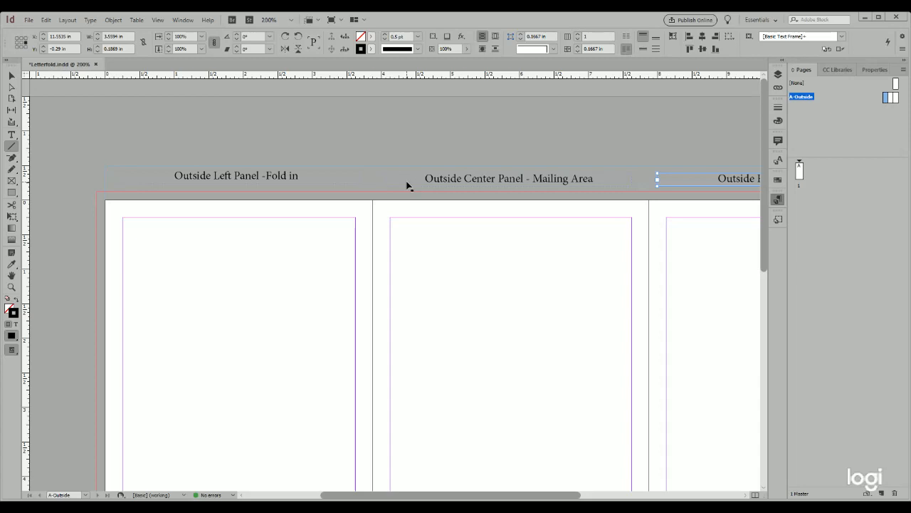
{"action": "key", "text": "ctrl+="}
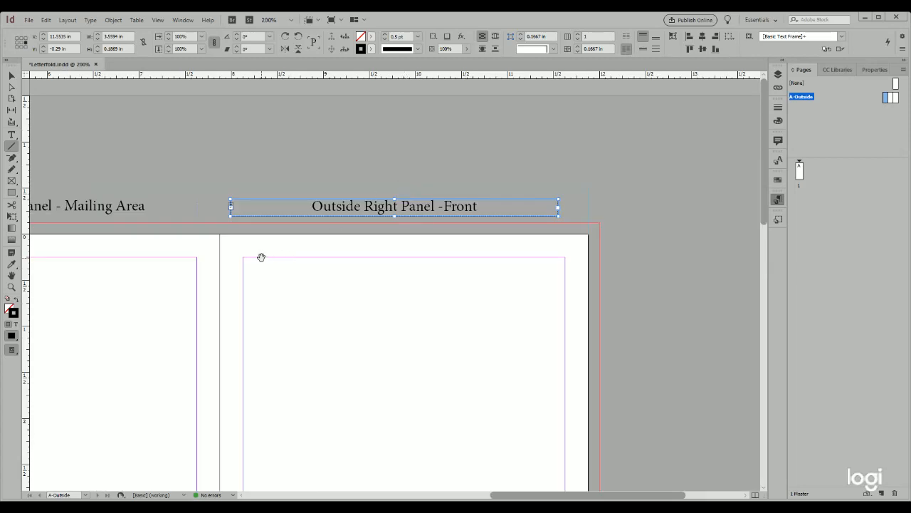
{"action": "left_click_drag", "start_coordinate": [158, 256], "coordinate": [483, 279]}
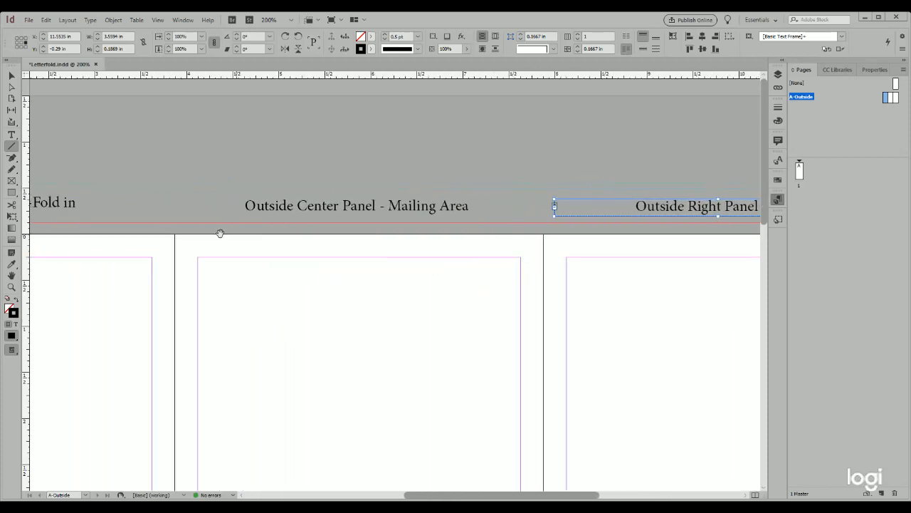
{"action": "left_click_drag", "start_coordinate": [220, 233], "coordinate": [306, 249]}
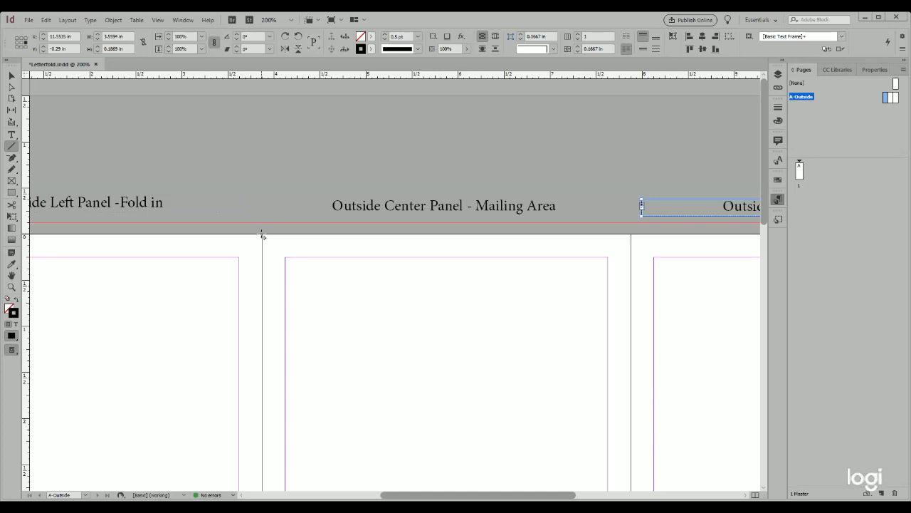
{"action": "left_click_drag", "start_coordinate": [264, 236], "coordinate": [260, 189]}
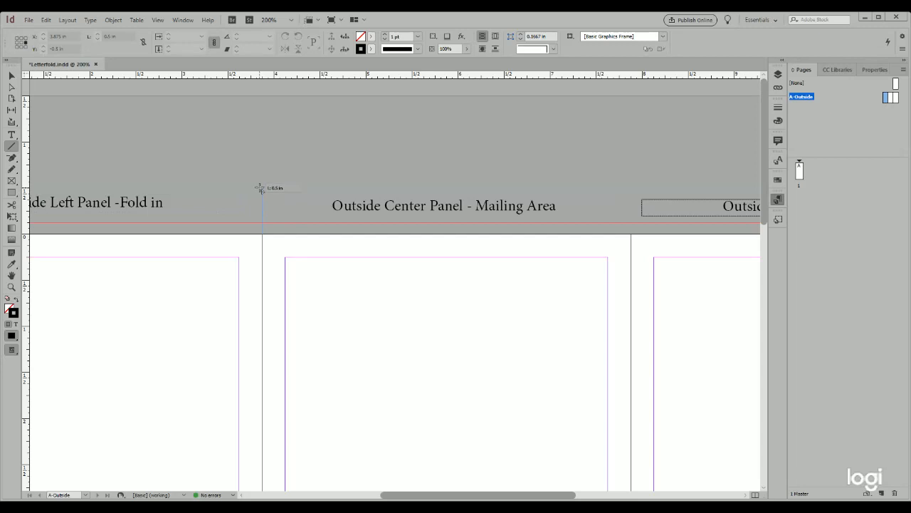
{"action": "left_click_drag", "start_coordinate": [261, 188], "coordinate": [262, 189]}
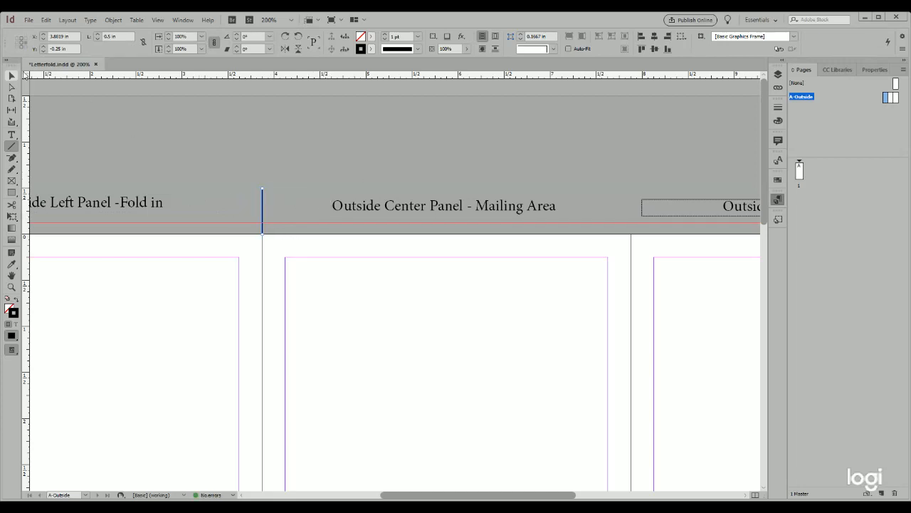
- Duplicate the fold mark onto the fold between the center and right panels
{"action": "left_click", "coordinate": [12, 77]}
{"action": "left_click_drag", "start_coordinate": [263, 213], "coordinate": [632, 211]}
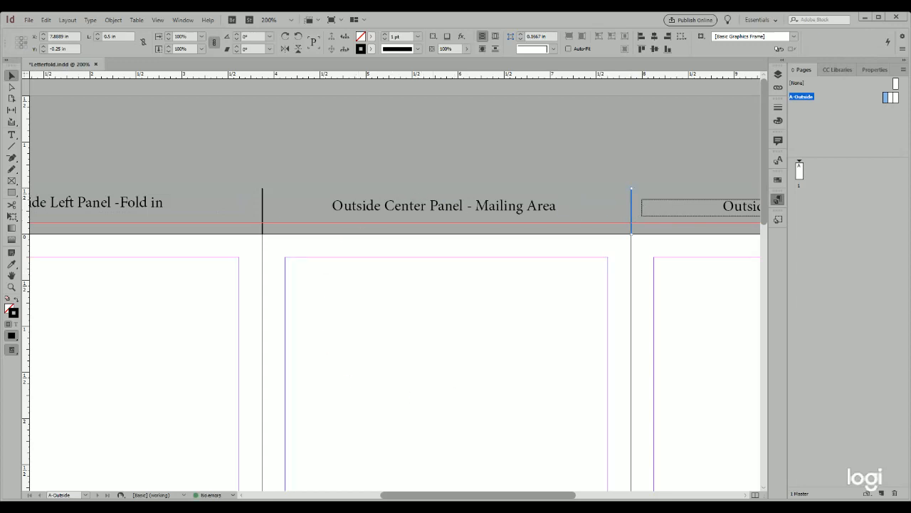
{"action": "key", "text": "ctrl+s"}
- Copy both fold marks above the page and paste them near the bottom of the center panel
{"action": "left_click", "coordinate": [262, 212]}
{"action": "left_click", "coordinate": [631, 214], "text": "shift"}
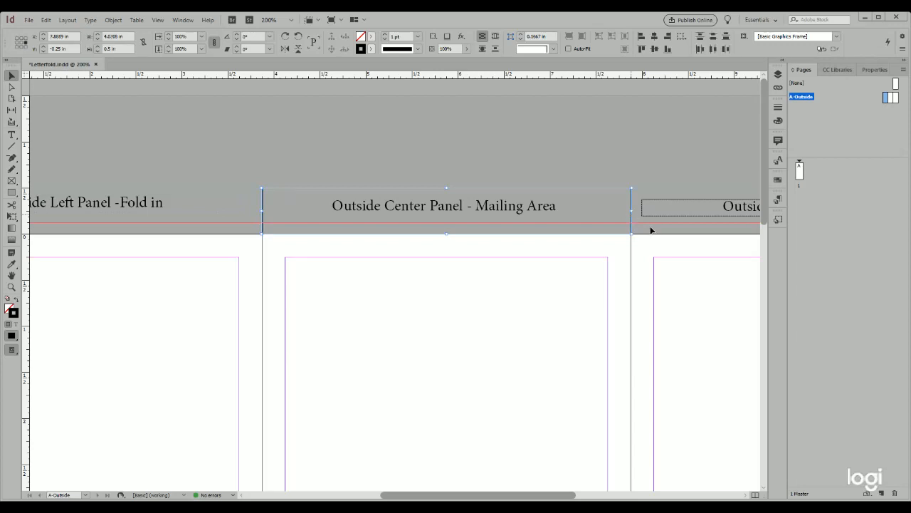
{"action": "scroll", "coordinate": [524, 284], "scroll_direction": "down", "scroll_amount": 12}
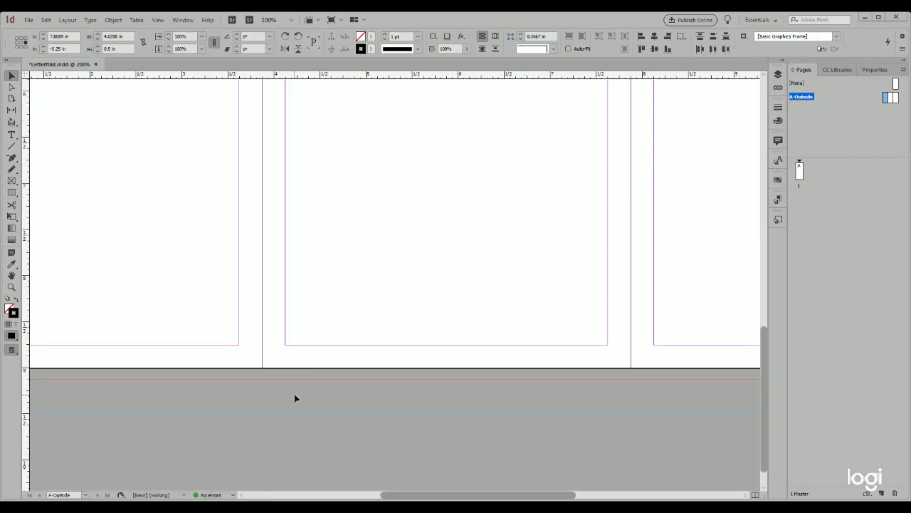
{"action": "scroll", "coordinate": [295, 393], "scroll_direction": "down", "scroll_amount": 1}
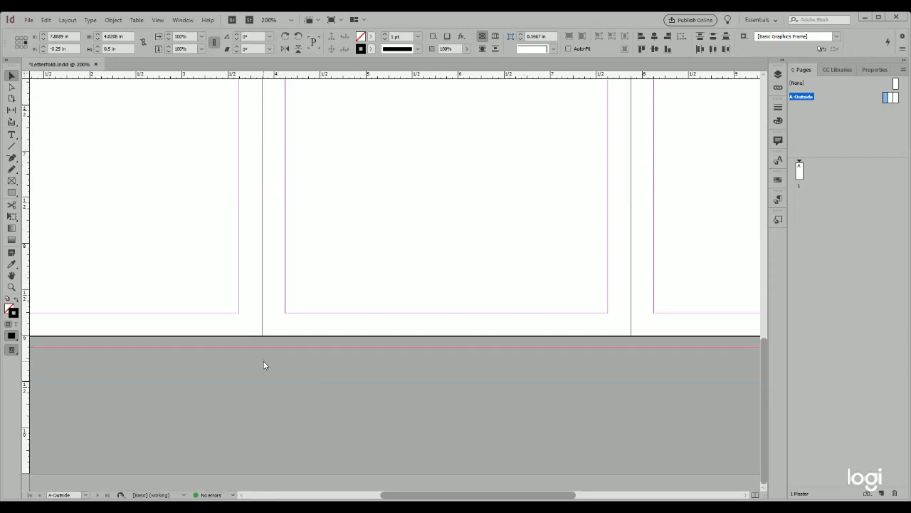
{"action": "key", "text": "ctrl+v"}
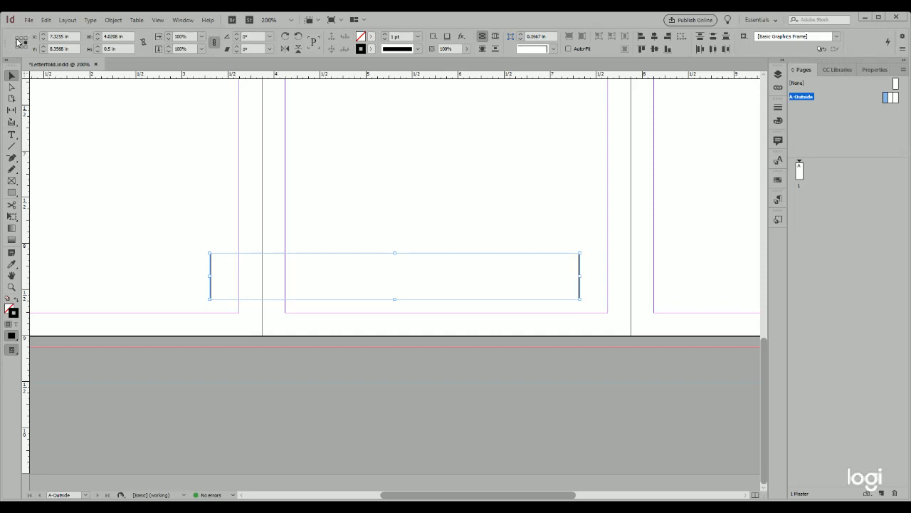
- Nudge the pasted fold marks into line with the two panel folds in the slug just below the page, and save the document
{"action": "key", "text": "Right"}
{"action": "key", "text": "Right"}
{"action": "key", "text": "Right"}
{"action": "key", "text": "Right"}
{"action": "key", "text": "Right"}
{"action": "key", "text": "Right"}
{"action": "key", "text": "Right"}
{"action": "key", "text": "Right"}
{"action": "key", "text": "Right"}
{"action": "key", "text": "Right"}
{"action": "key", "text": "Right"}
{"action": "key", "text": "Right"}
{"action": "key", "text": "Right"}
{"action": "key", "text": "Right"}
{"action": "key", "text": "Right"}
{"action": "key", "text": "Right"}
{"action": "key", "text": "Right"}
{"action": "key", "text": "Right"}
{"action": "key", "text": "Right"}
{"action": "key", "text": "Right"}
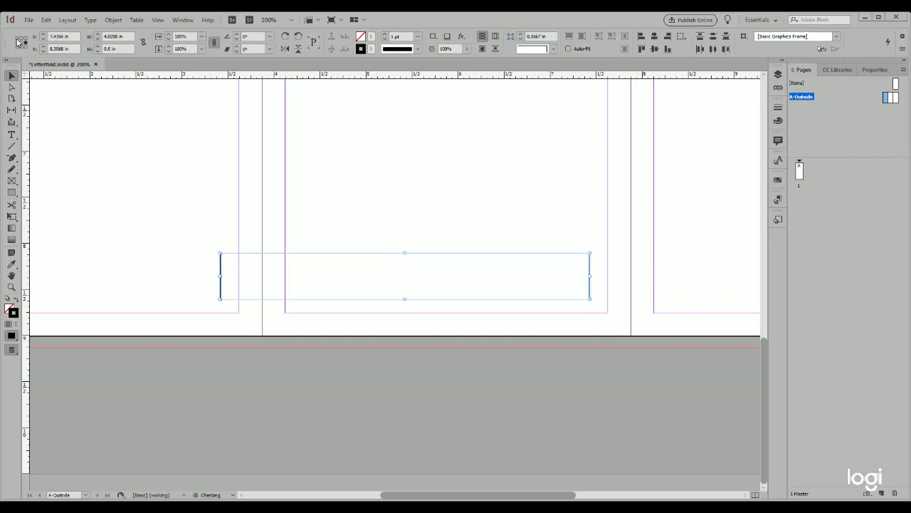
{"action": "key", "text": "Down"}
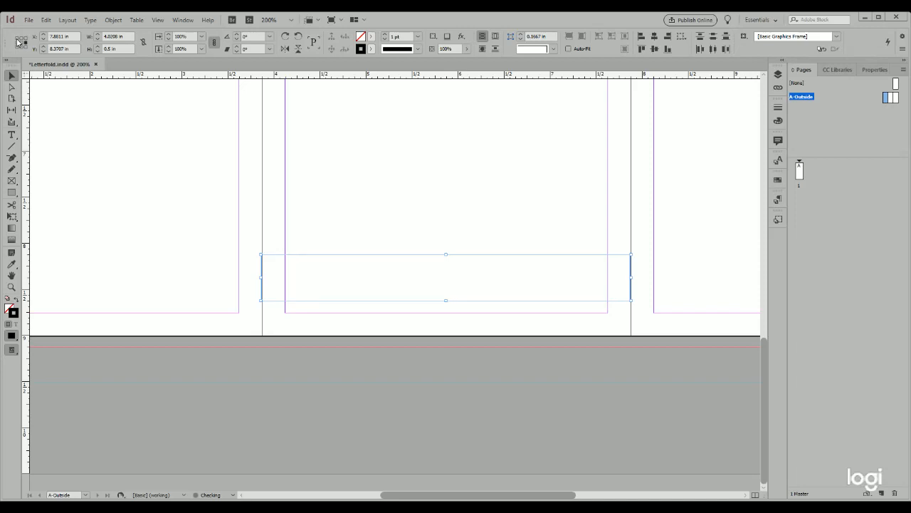
{"action": "key", "text": "Down"}
{"action": "key", "text": "Down"}
{"action": "key", "text": "Down"}
{"action": "key", "text": "Down"}
{"action": "key", "text": "Down"}
{"action": "key", "text": "Down"}
{"action": "key", "text": "Down"}
{"action": "key", "text": "Down"}
{"action": "key", "text": "Down"}
{"action": "key", "text": "Down"}
{"action": "key", "text": "Down"}
{"action": "key", "text": "Down"}
{"action": "key", "text": "Down"}
{"action": "key", "text": "Down"}
{"action": "key", "text": "Down"}
{"action": "key", "text": "Down"}
{"action": "key", "text": "Down"}
{"action": "key", "text": "Down"}
{"action": "key", "text": "Down"}
{"action": "key", "text": "Down"}
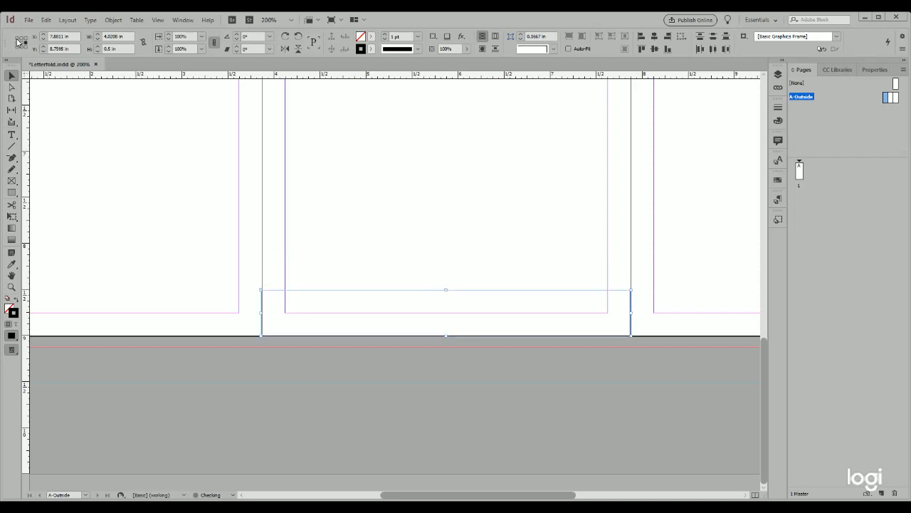
{"action": "key", "text": "Down"}
{"action": "key", "text": "Down"}
{"action": "key", "text": "Down"}
{"action": "key", "text": "Down"}
{"action": "key", "text": "Down"}
{"action": "key", "text": "Down"}
{"action": "key", "text": "Down"}
{"action": "key", "text": "Down"}
{"action": "key", "text": "Down"}
{"action": "key", "text": "Down"}
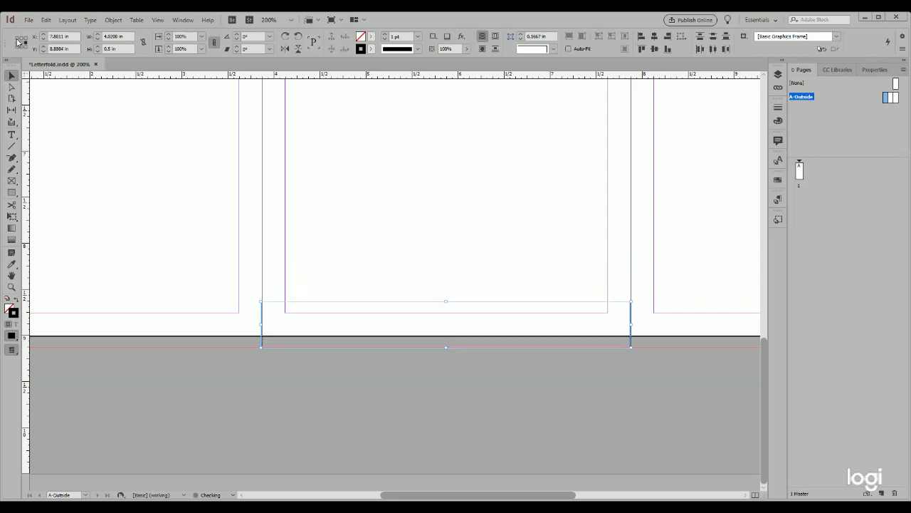
{"action": "key", "text": "Down"}
{"action": "key", "text": "Down"}
{"action": "key", "text": "Down"}
{"action": "key", "text": "Down"}
{"action": "key", "text": "Down"}
{"action": "key", "text": "Down"}
{"action": "key", "text": "Down"}
{"action": "key", "text": "Down"}
{"action": "key", "text": "Down"}
{"action": "key", "text": "Down"}
{"action": "key", "text": "Down"}
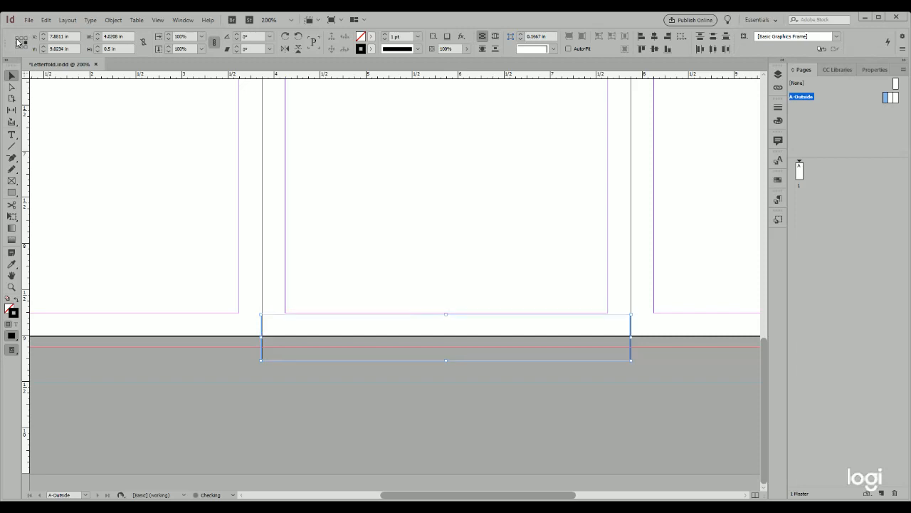
{"action": "key", "text": "Down"}
{"action": "key", "text": "Down"}
{"action": "key", "text": "Down"}
{"action": "key", "text": "Down"}
{"action": "key", "text": "Down"}
{"action": "key", "text": "Down"}
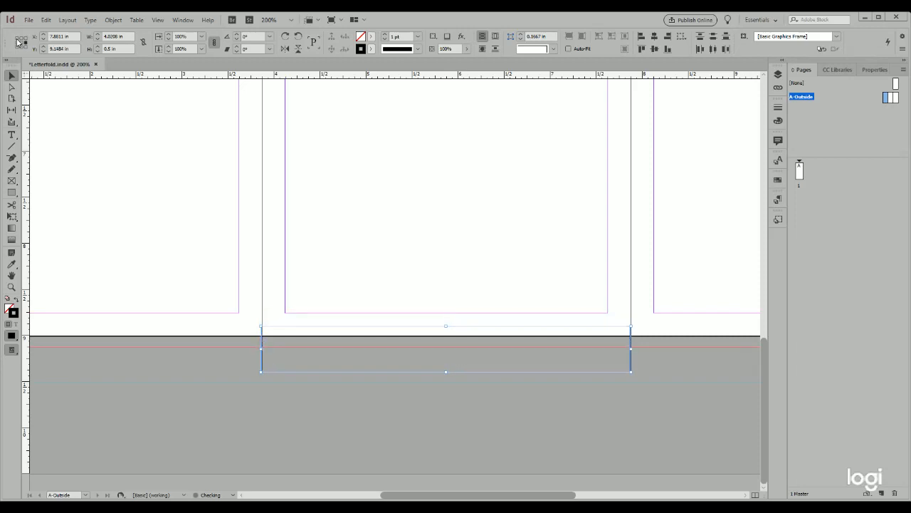
{"action": "key", "text": "Down"}
{"action": "key", "text": "Down"}
{"action": "key", "text": "Down"}
{"action": "key", "text": "Down"}
{"action": "key", "text": "Down"}
{"action": "key", "text": "Down"}
{"action": "key", "text": "Down"}
{"action": "key", "text": "Down"}
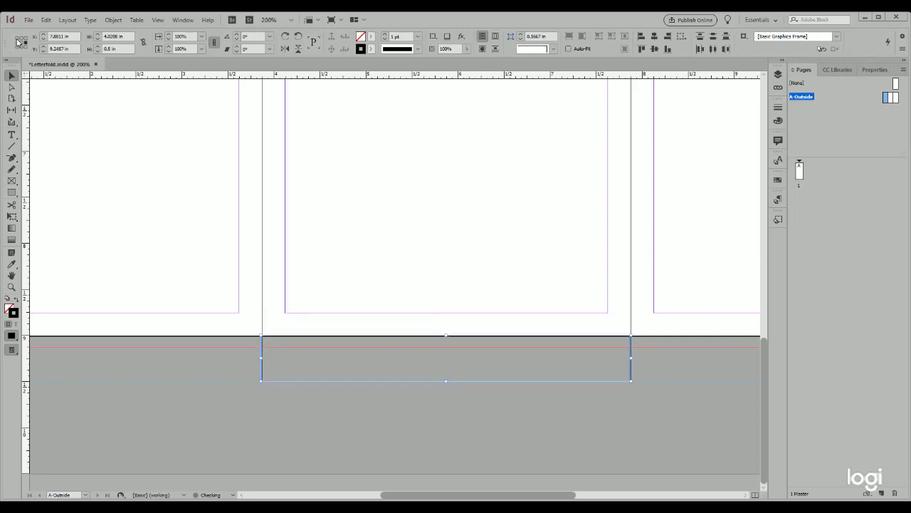
{"action": "key", "text": "Down"}
{"action": "key", "text": "Up"}
{"action": "key", "text": "Up"}
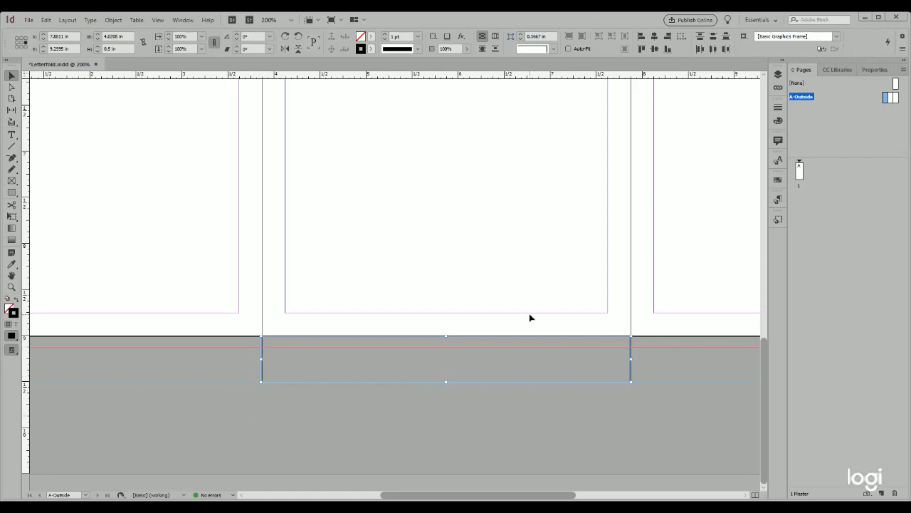
{"action": "key", "text": "ctrl+s"}
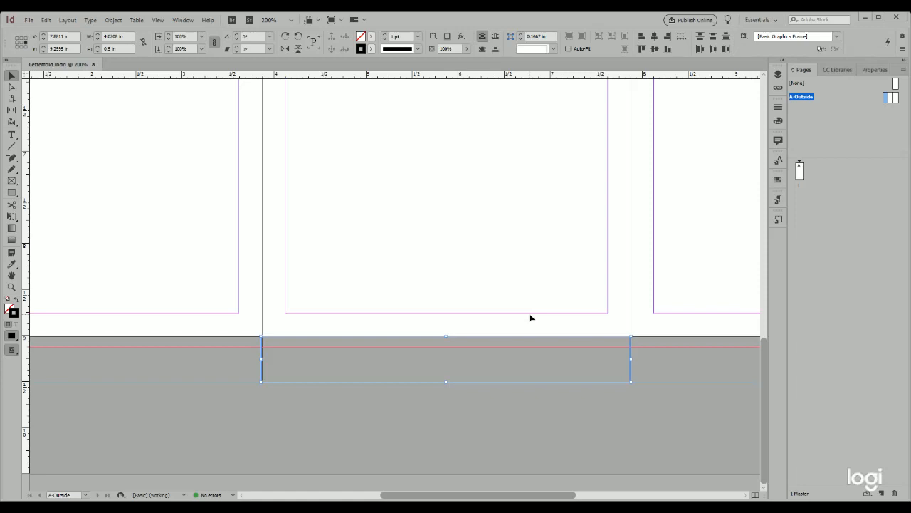